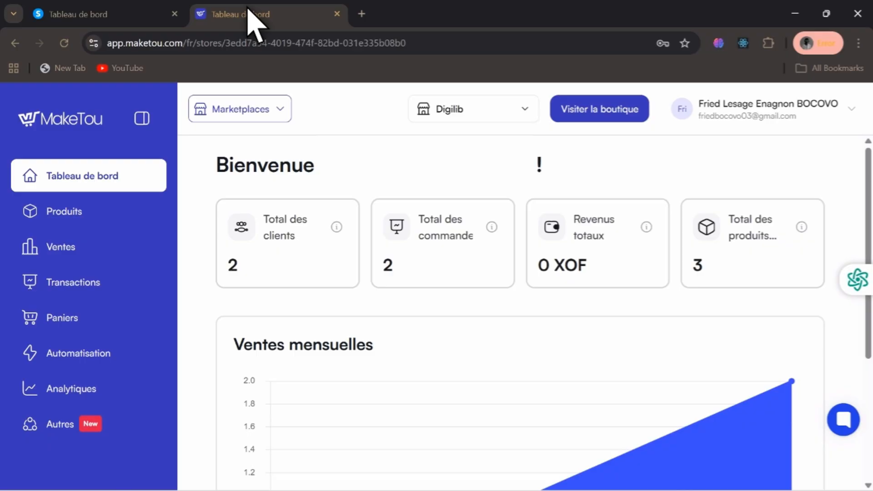
Switch to Systeme.io and open the public API keys page in the account settings
left_click(94, 18)
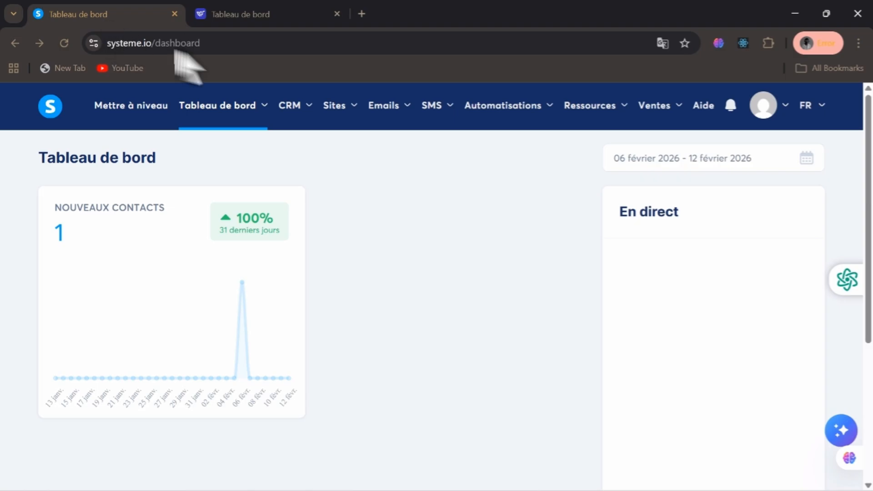
left_click(769, 107)
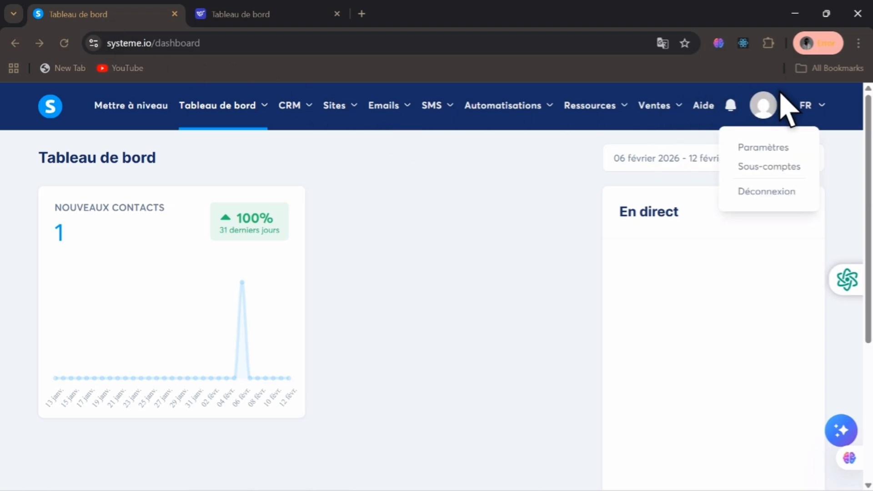
left_click(769, 146)
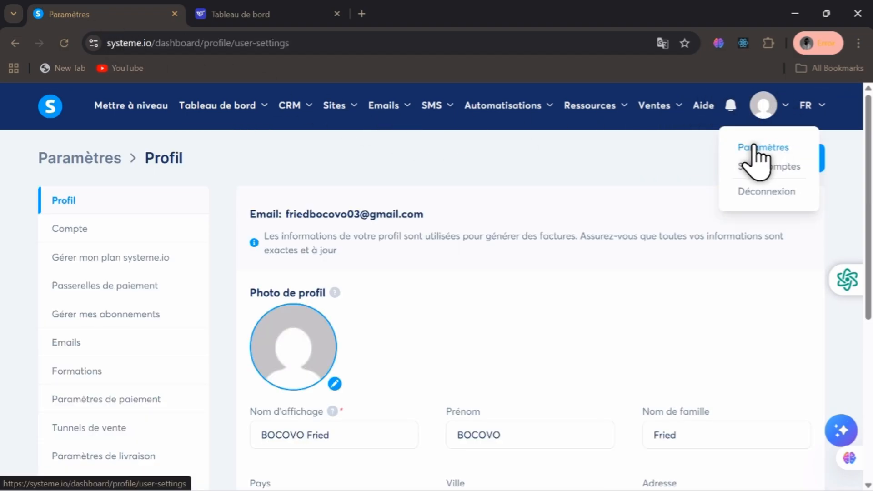
scroll(156, 370, "down", 2)
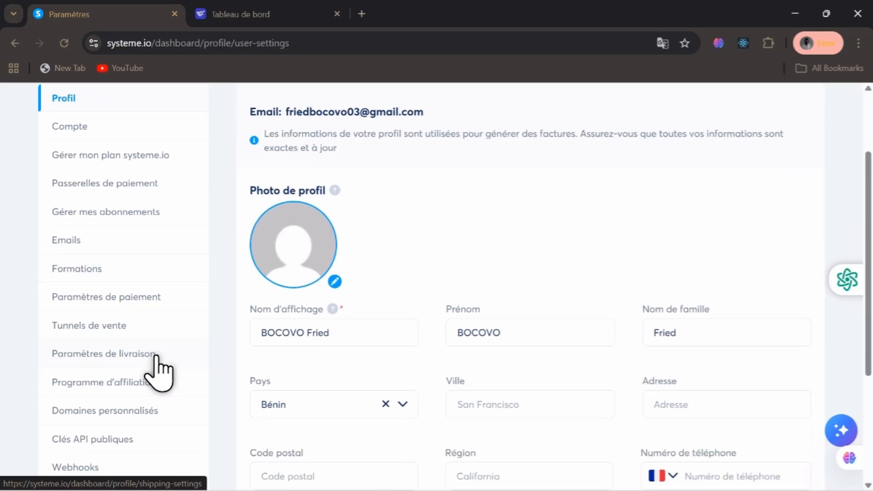
scroll(156, 370, "down", 2)
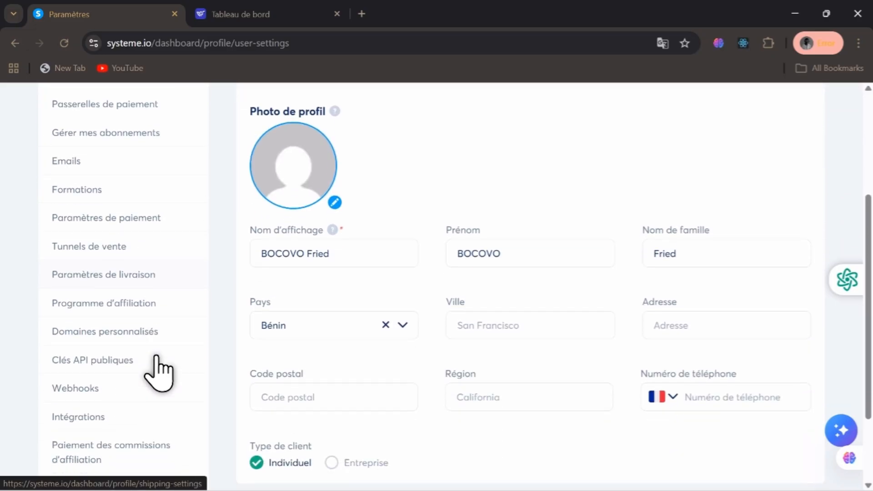
left_click(87, 360)
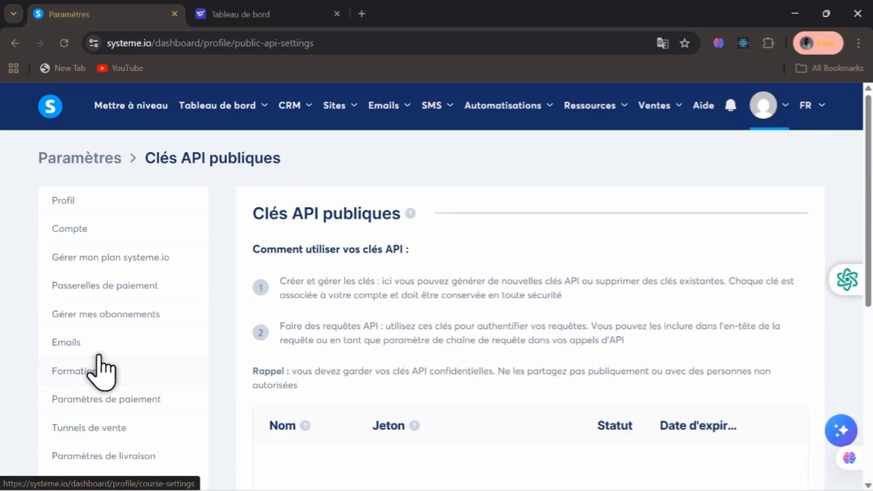
Start a new public API key and name it "Connexion Maketou"
scroll(473, 309, "down", 4)
scroll(471, 305, "down", 2)
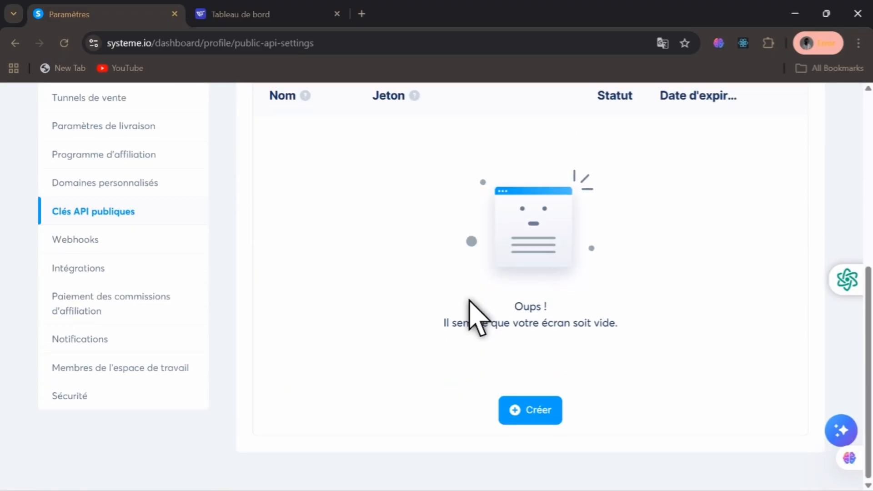
left_click(544, 414)
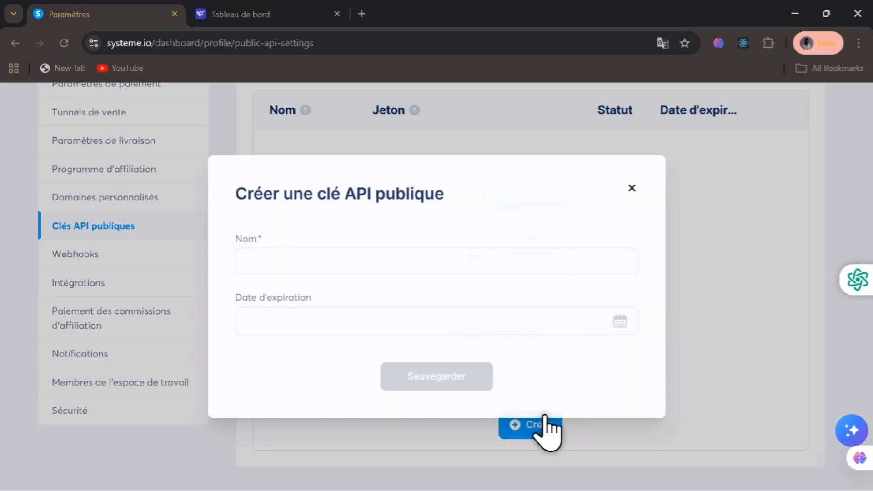
left_click(376, 260)
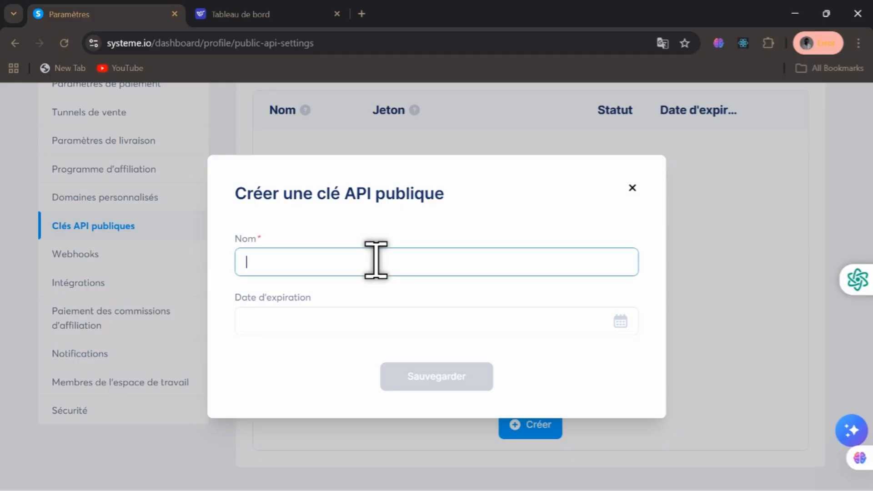
type("Connexion Maketou")
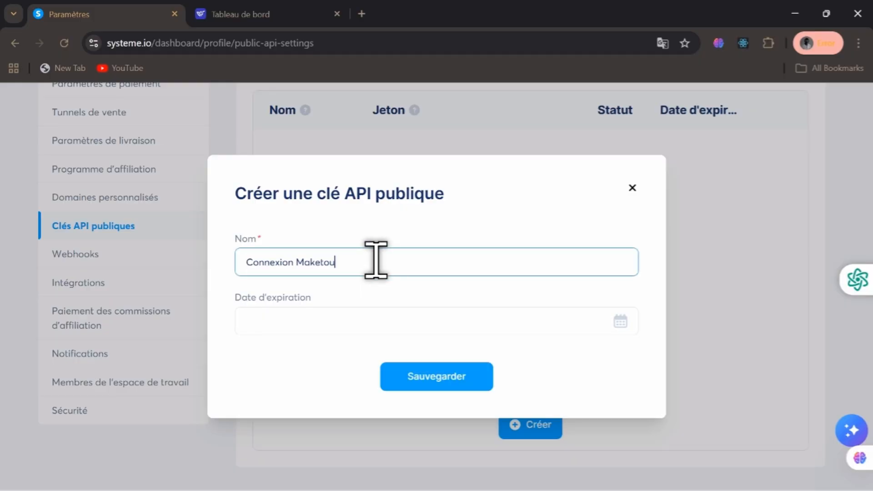
Set the API key's expiration to 22 mars 2026 à 00:00 and save the key
left_click(340, 328)
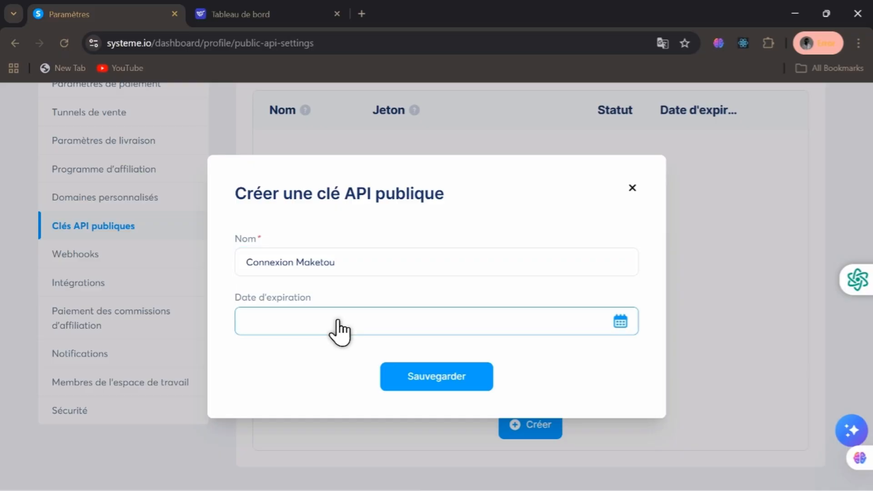
left_click(340, 328)
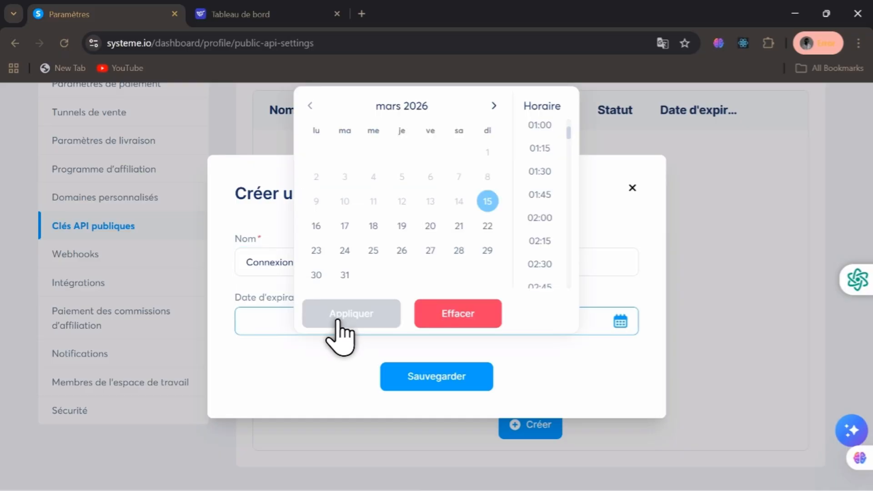
left_click(485, 225)
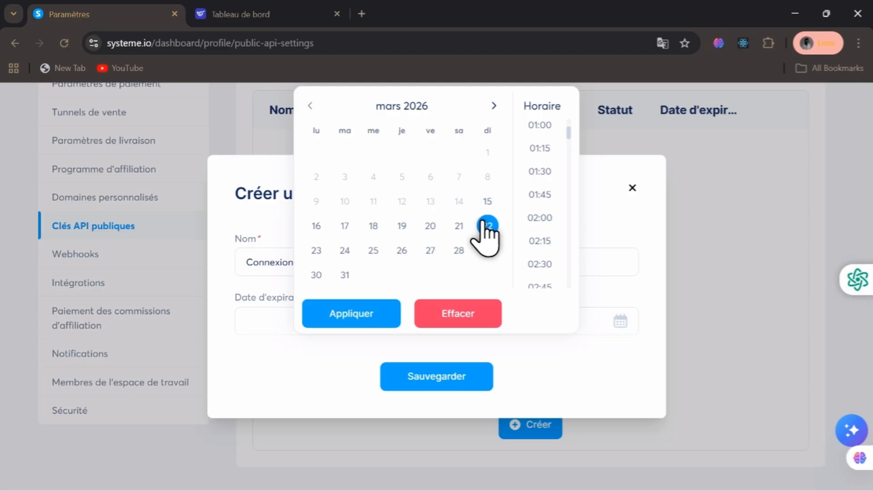
left_click(348, 314)
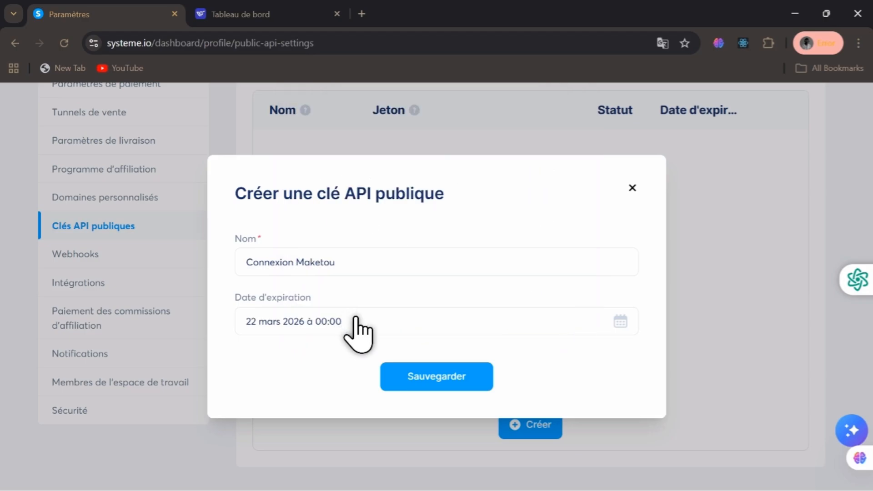
left_click(438, 368)
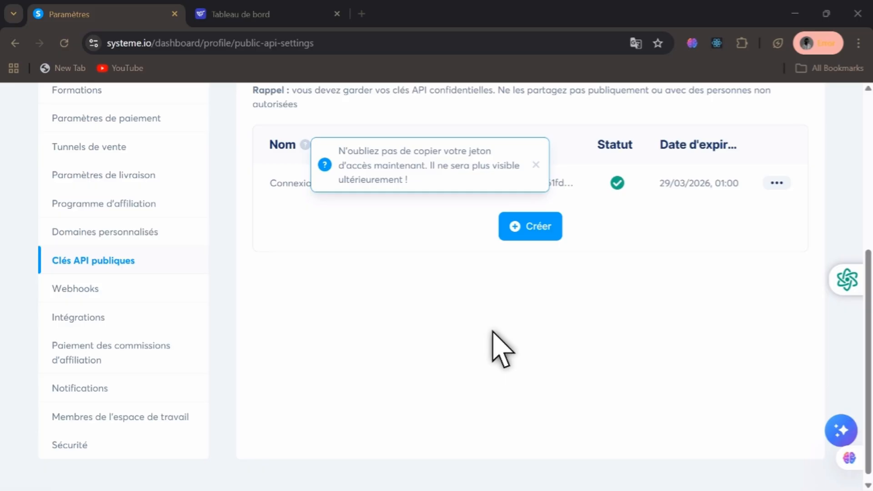
Dismiss the token reminder and copy the token of the "Connexion Maketou" key
left_click(536, 163)
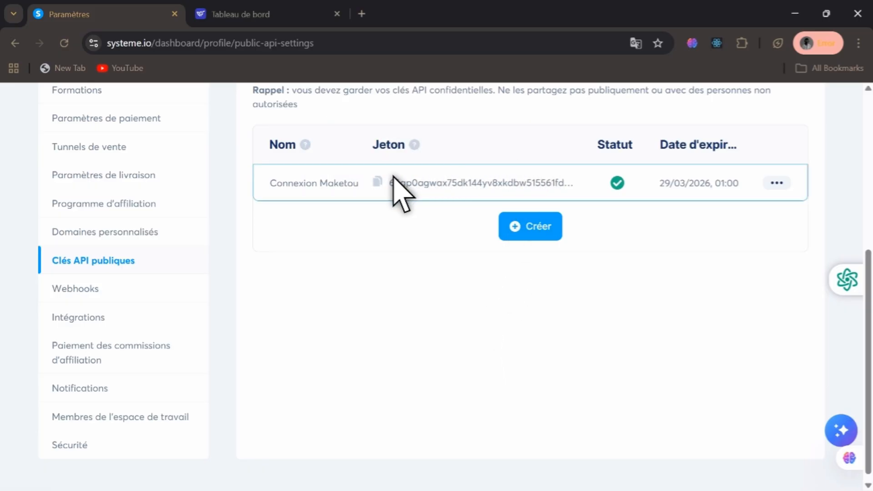
left_click(377, 182)
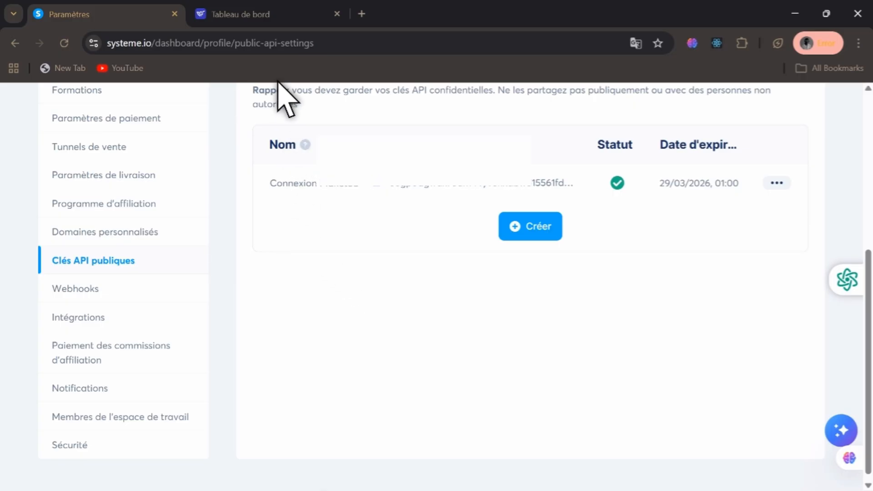
Switch to MakeTou and open the Intégrations page of the Digilib store
left_click(258, 23)
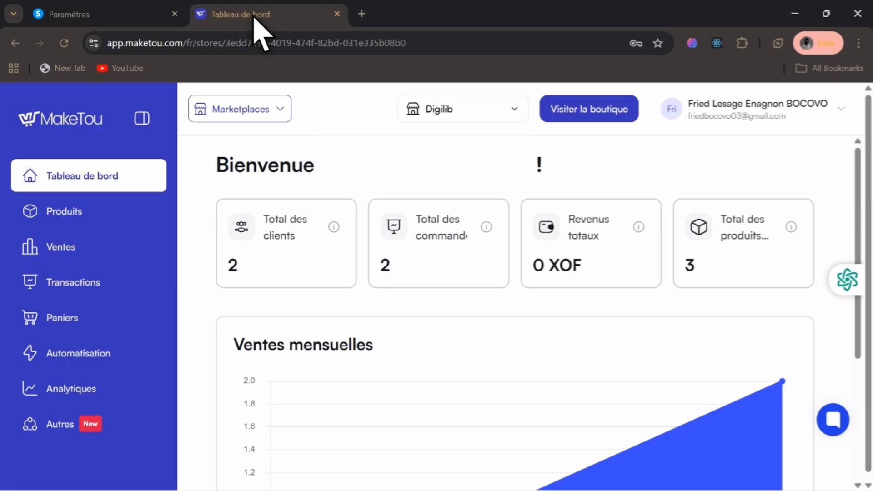
left_click(62, 418)
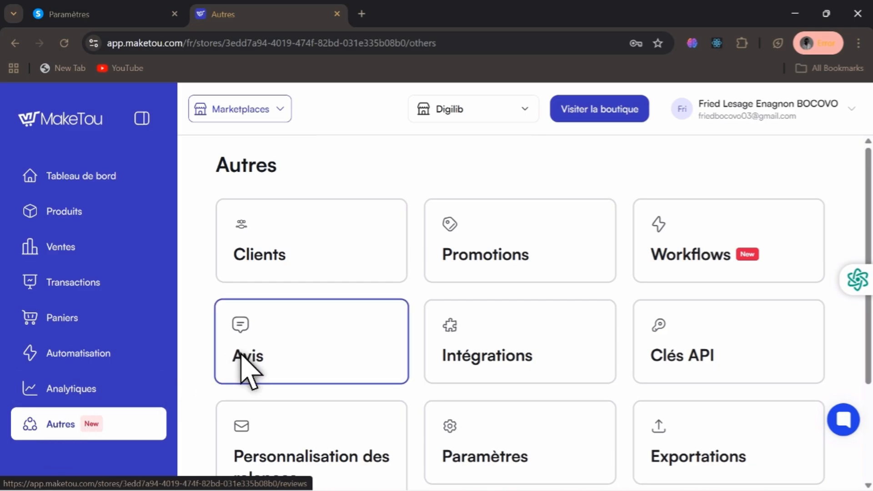
left_click(492, 329)
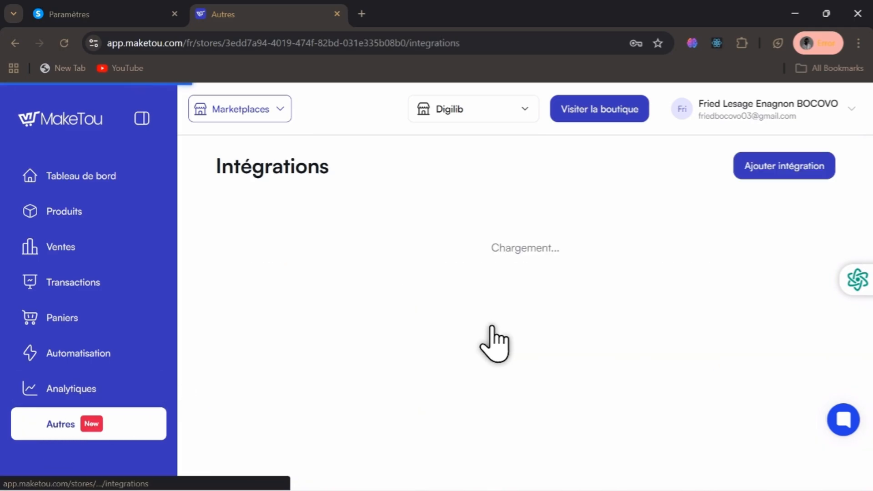
left_click_drag(456, 292, 490, 231)
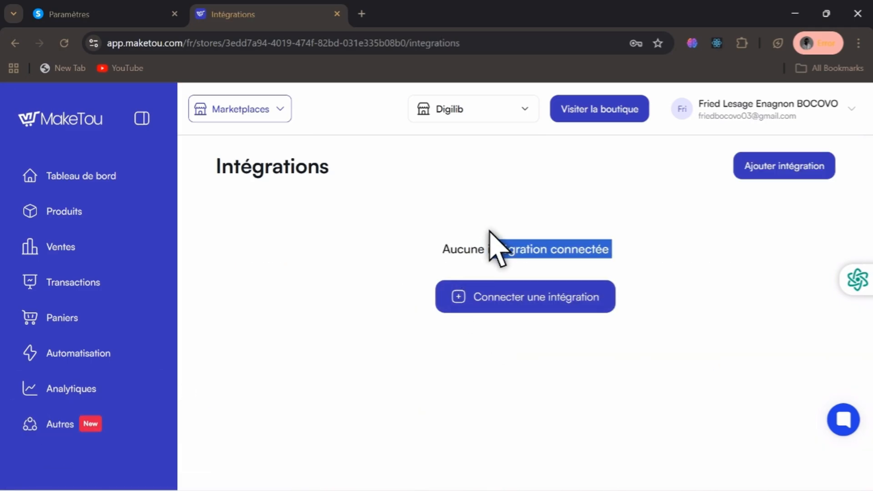
left_click(575, 220)
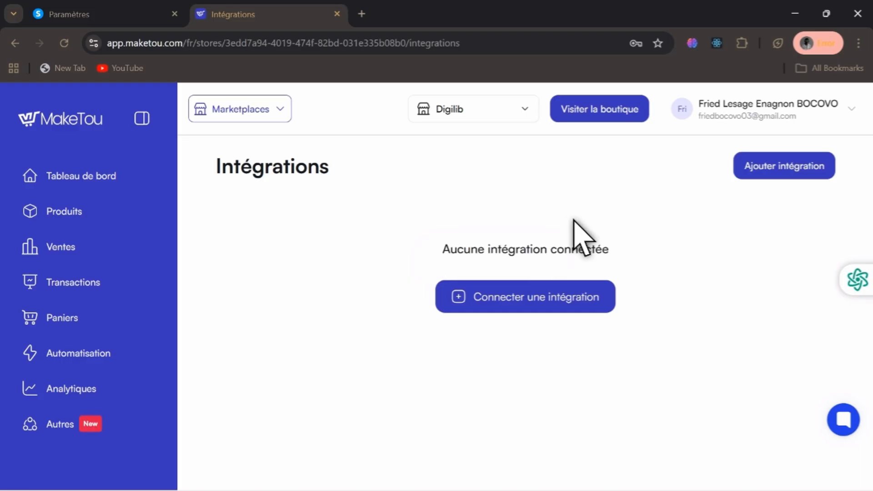
Start adding a new integration to the store, choosing System.io as the service to connect
left_click(765, 171)
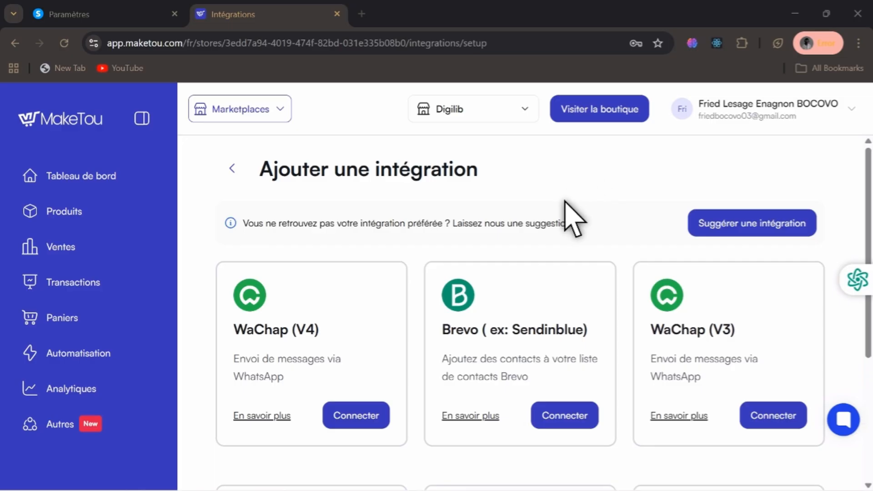
scroll(565, 202, "down", 1)
scroll(565, 204, "down", 3)
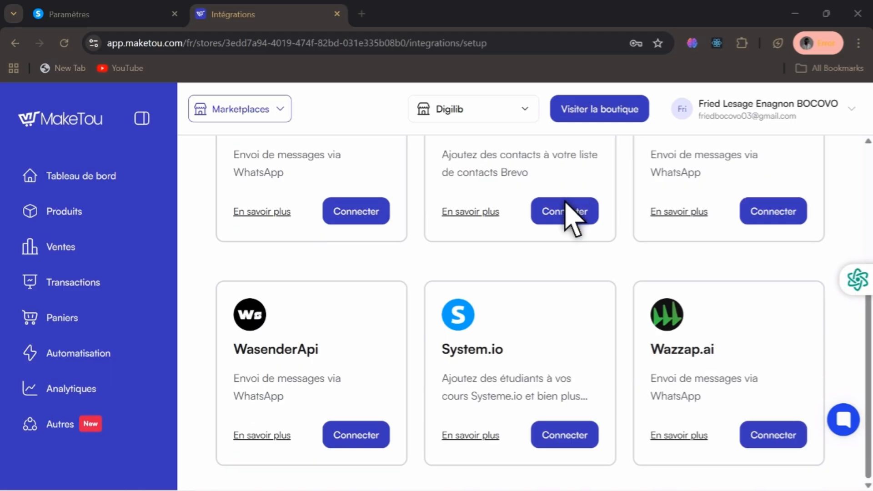
left_click(559, 438)
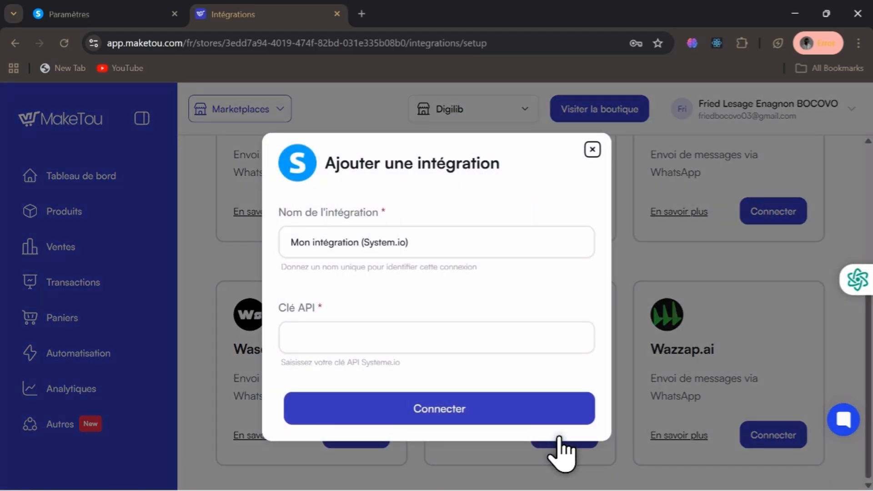
Paste the API key into the System.io integration, connect it, and let the browser save the credentials
left_click(329, 330)
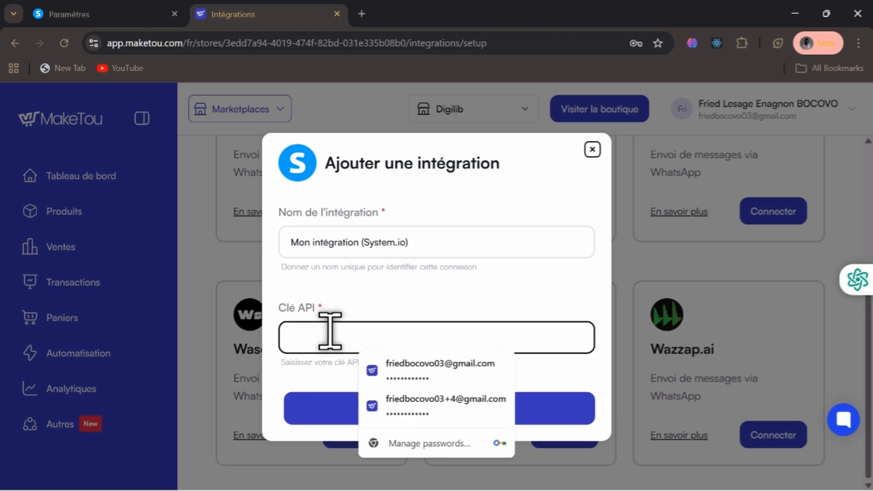
key("ctrl+v")
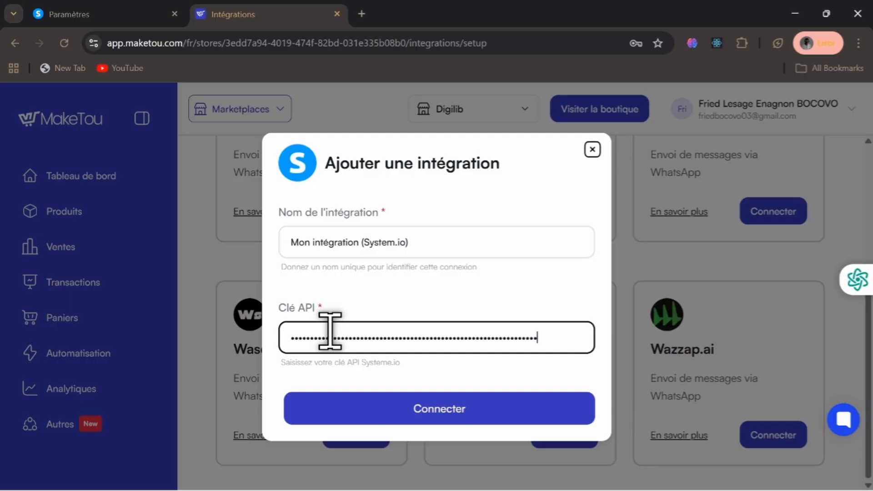
left_click(326, 402)
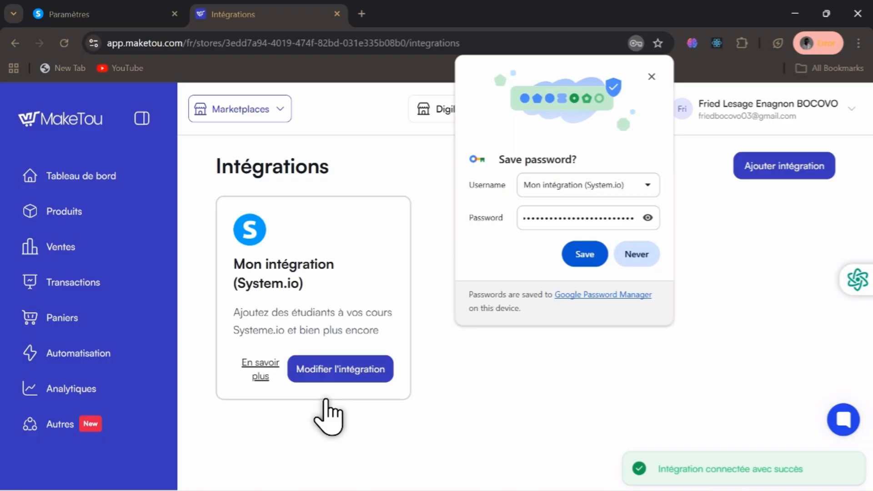
left_click(574, 247)
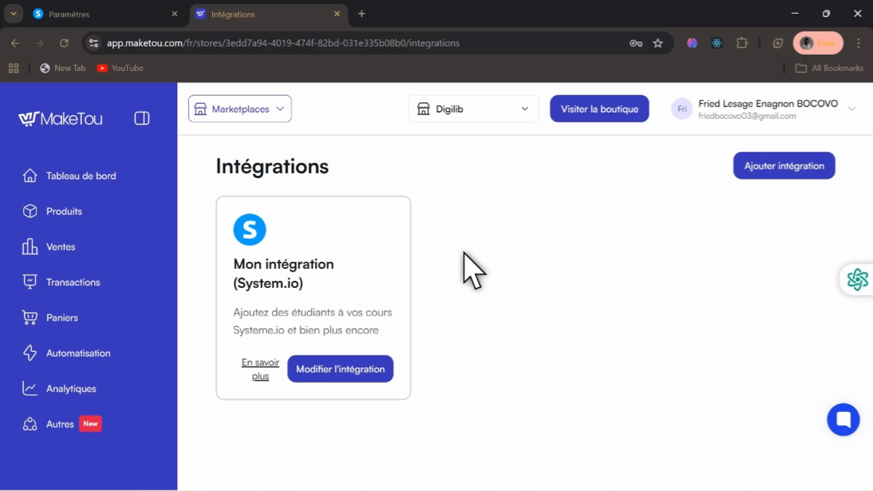
Start a new workflow in the store and name it "Accès automatique au cours javascript"
left_click(122, 421)
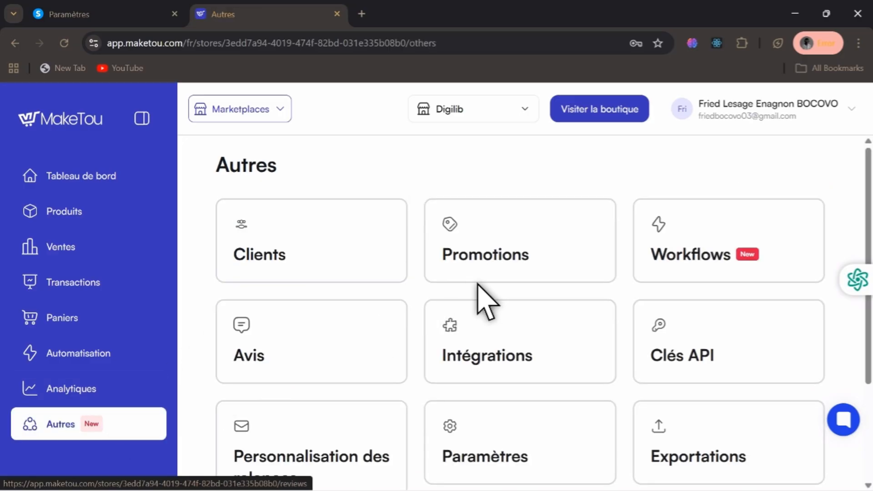
left_click(754, 219)
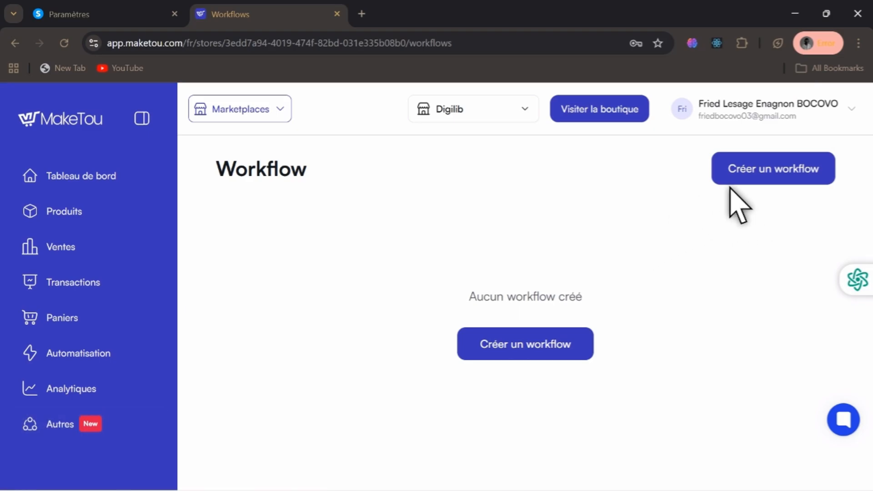
left_click(781, 174)
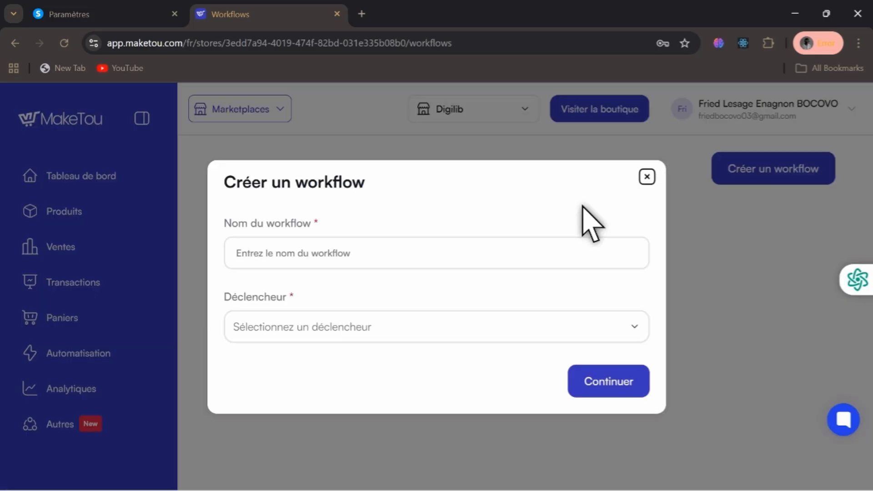
left_click(396, 252)
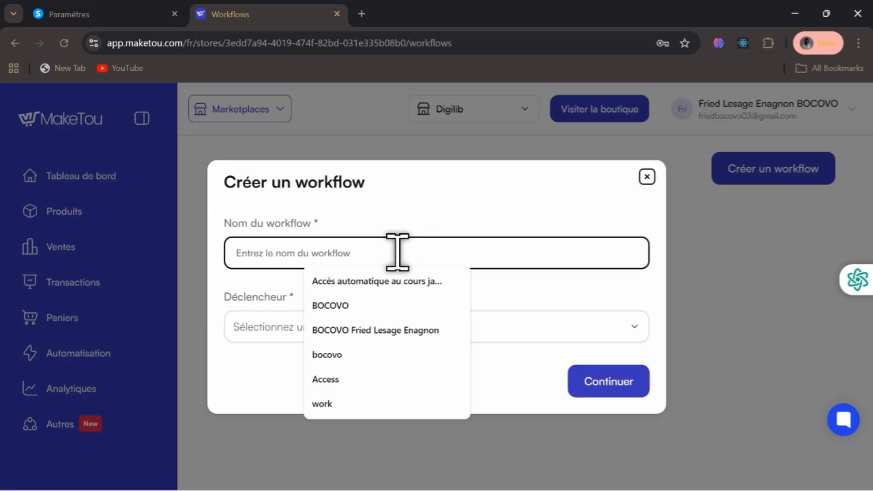
key("Down")
key("Return")
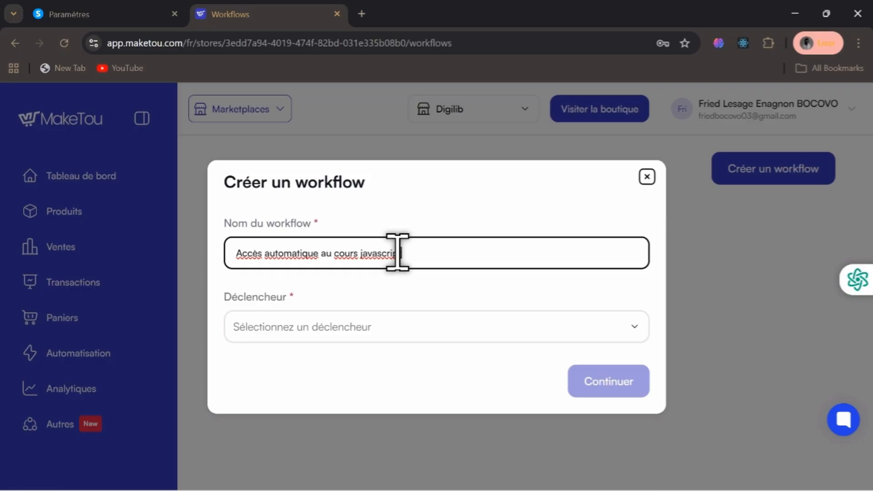
Set the new workflow's trigger to "Vente effectuée"
left_click(294, 335)
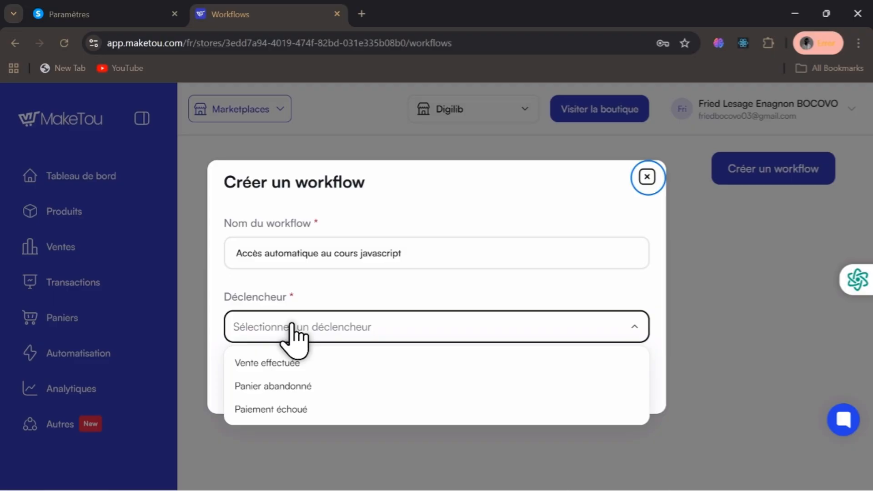
left_click(272, 368)
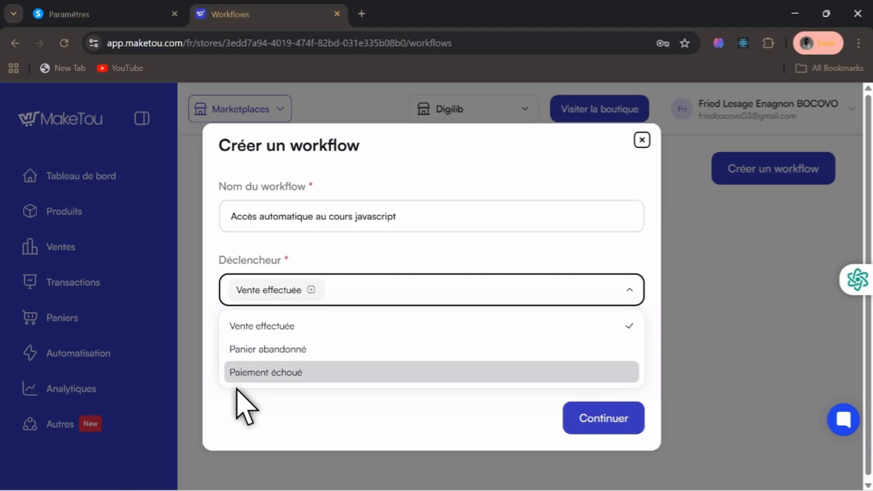
left_click(234, 411)
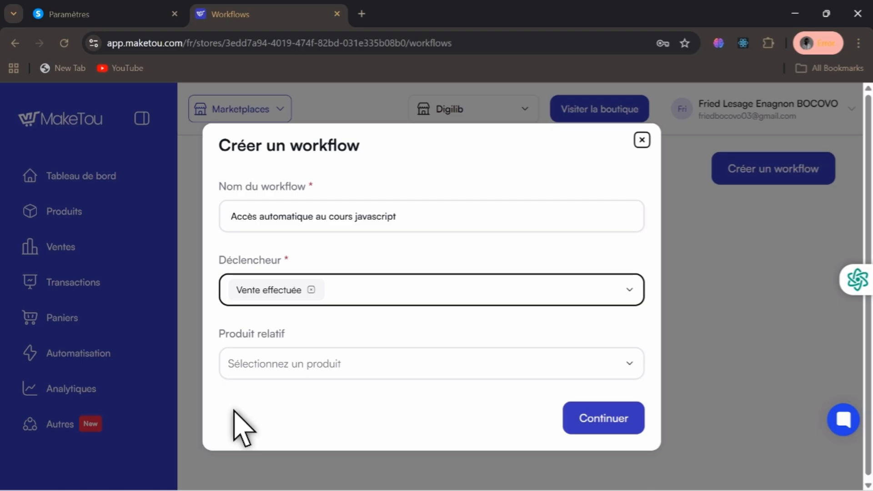
Choose "Produit 1" as the trigger's related product and continue to the workflow editor
left_click(262, 369)
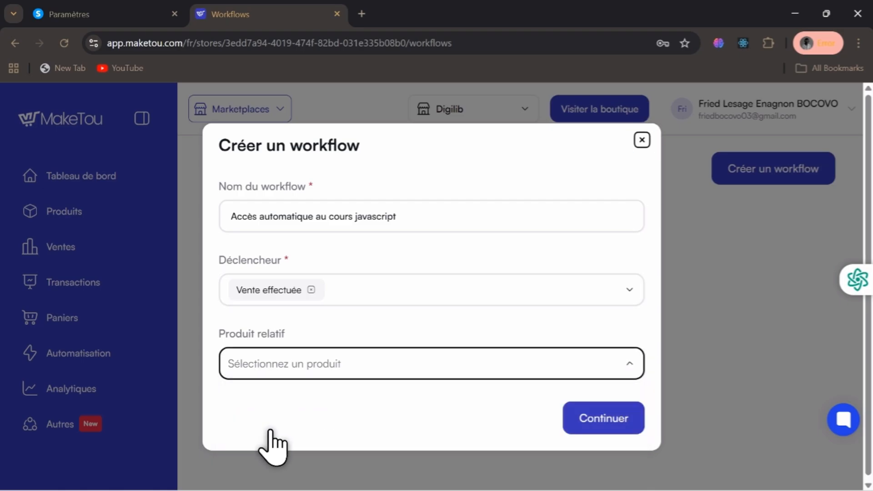
left_click(269, 335)
left_click(259, 364)
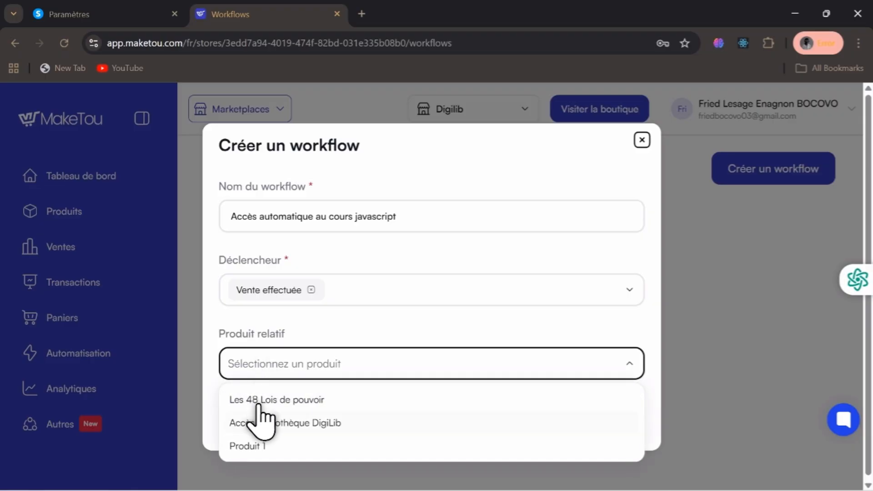
left_click(261, 444)
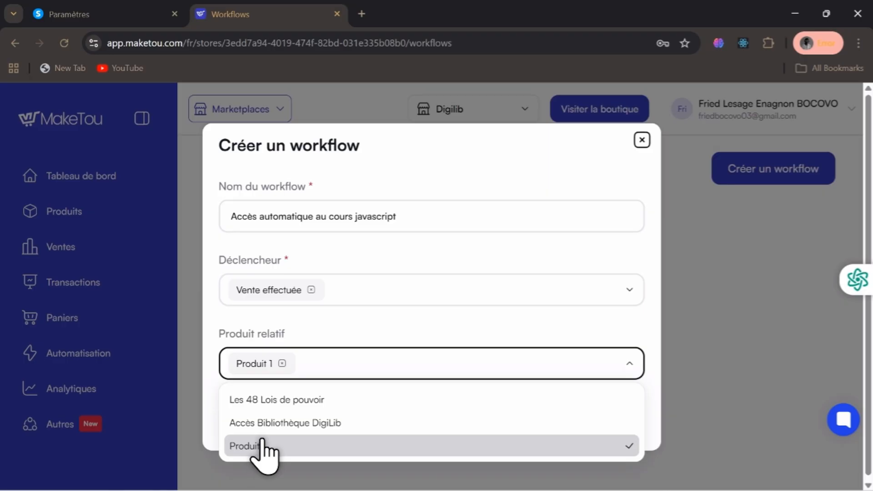
left_click(209, 403)
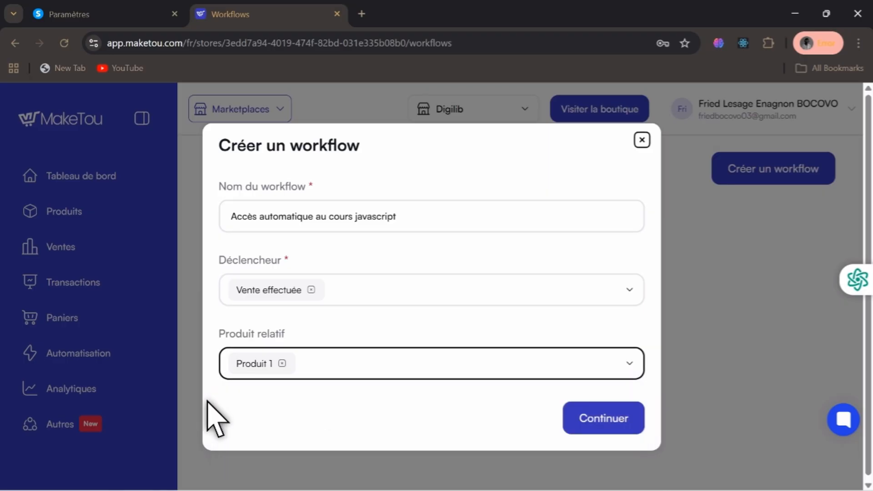
left_click(605, 427)
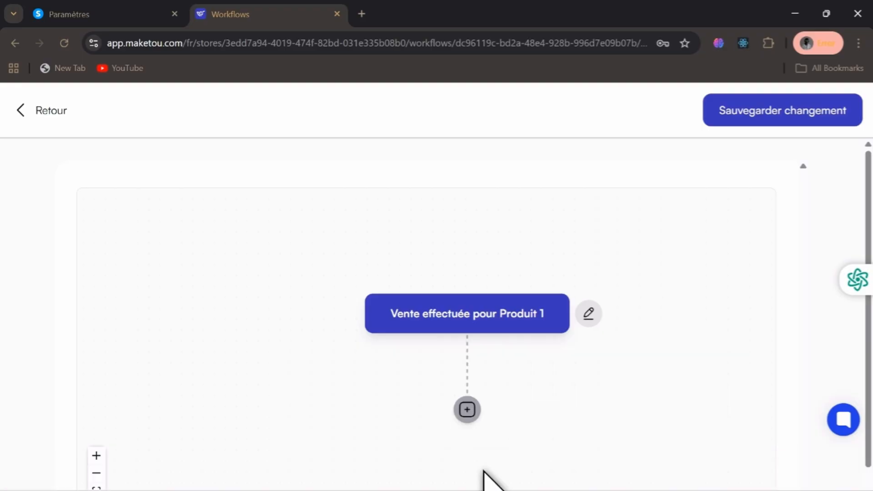
Add a delay of 5 seconds after the sale trigger in the workflow
left_click(467, 410)
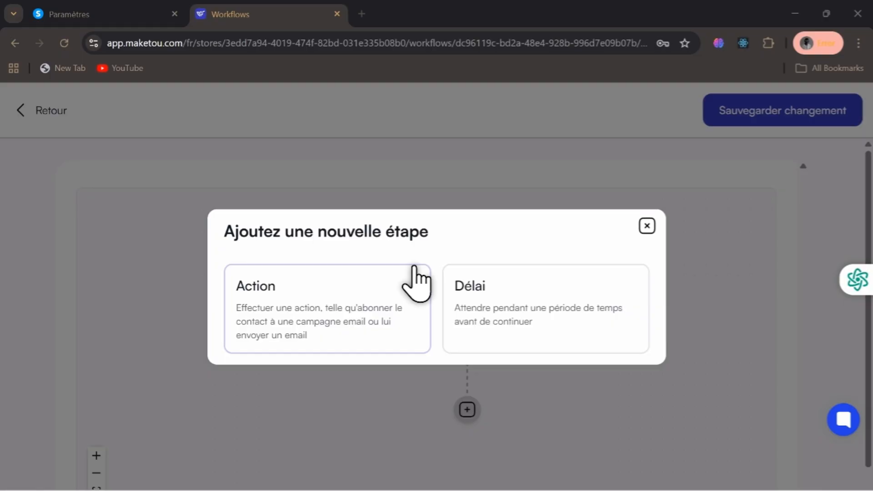
left_click(487, 314)
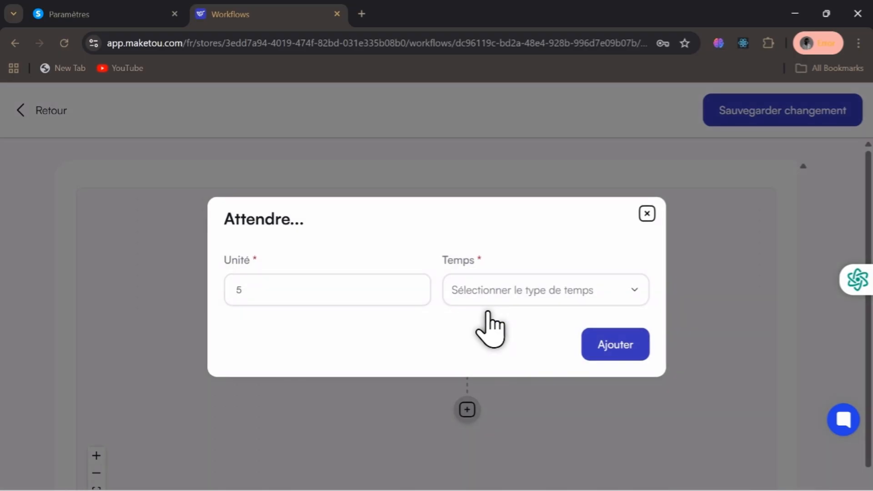
left_click(331, 288)
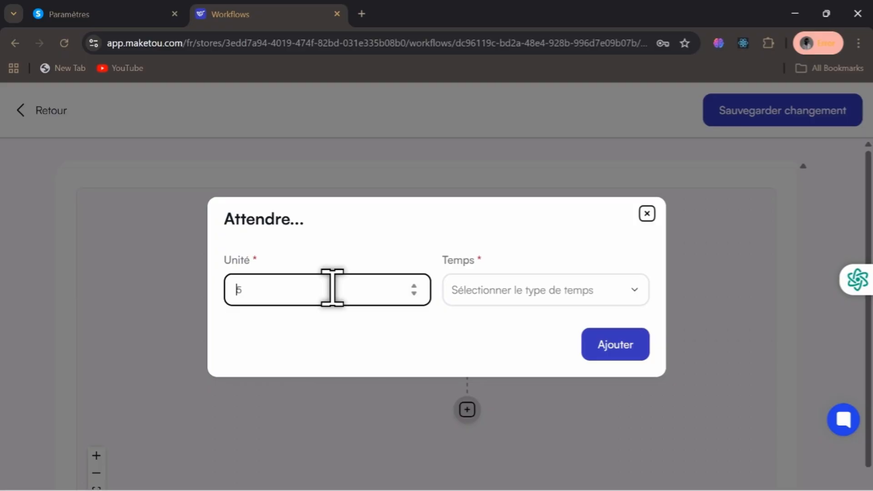
type("5")
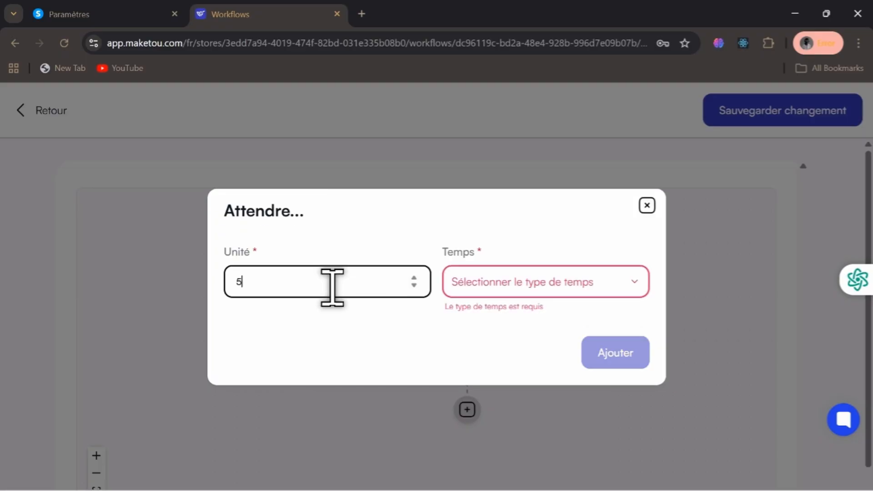
left_click(472, 292)
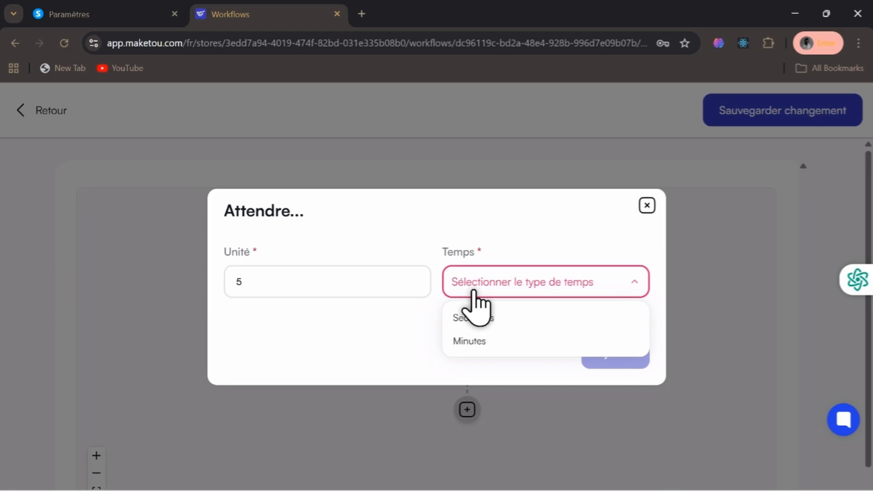
left_click(487, 318)
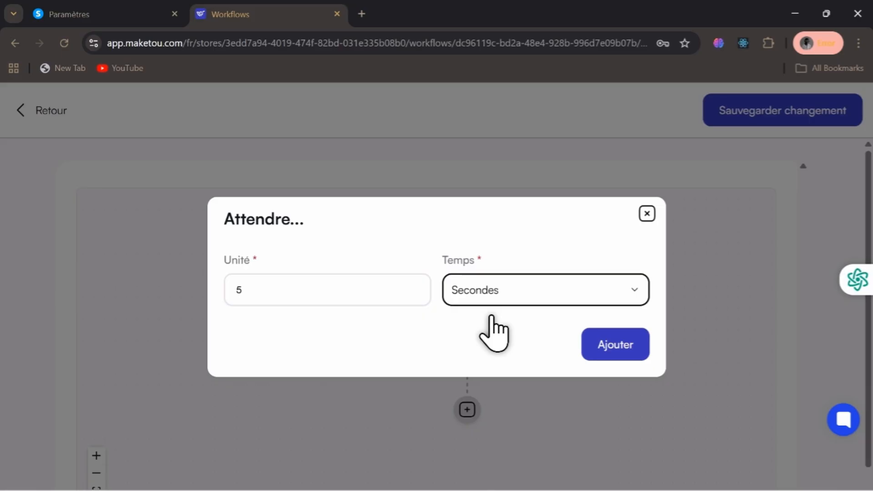
left_click(595, 360)
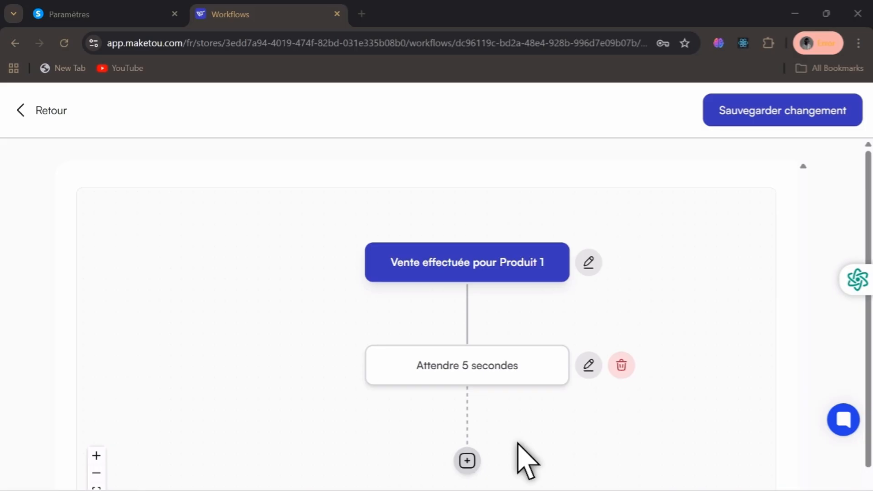
Start a new action after the delay, choosing "Ajouter le client à la liste de contacts Systeme.io", and proceed to its configuration
left_click(467, 460)
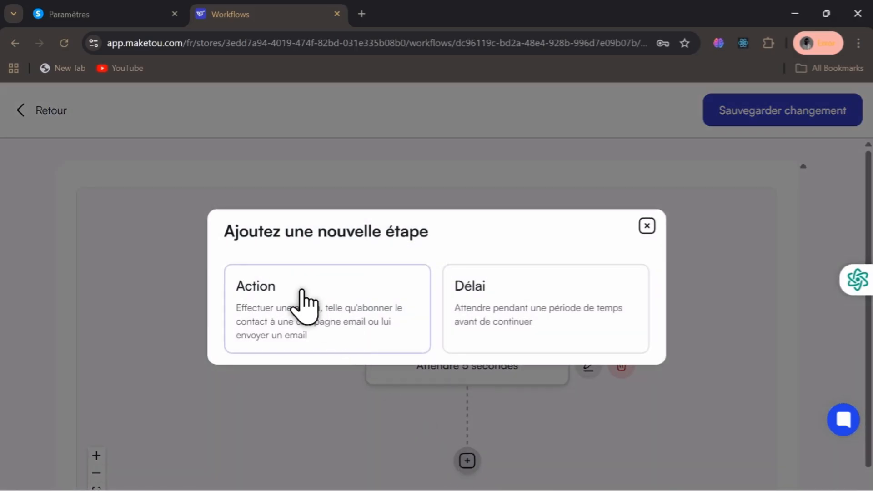
left_click(298, 293)
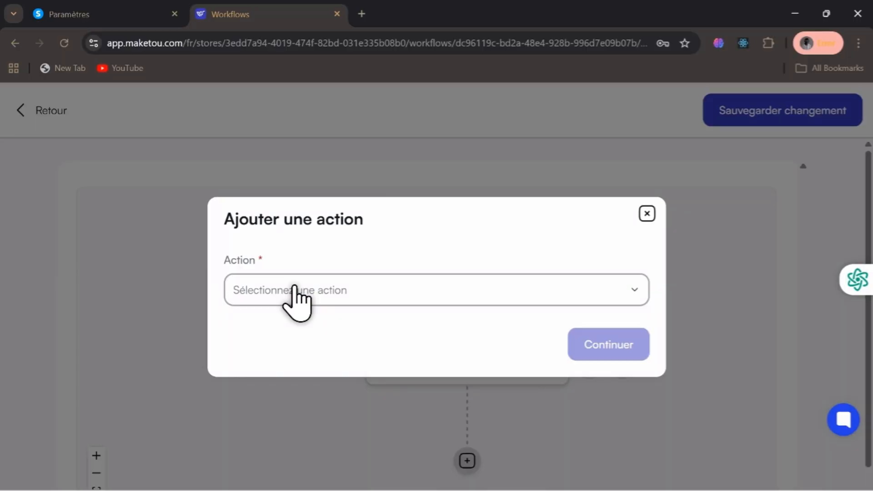
left_click(298, 294)
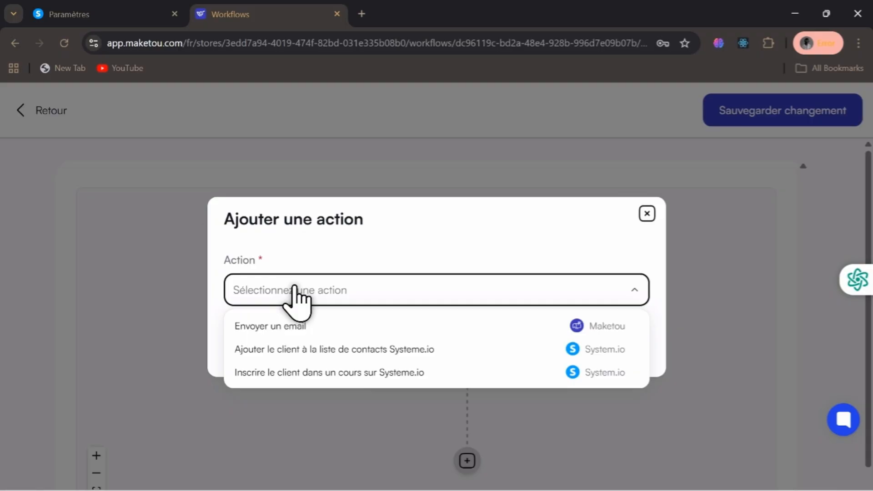
left_click(302, 354)
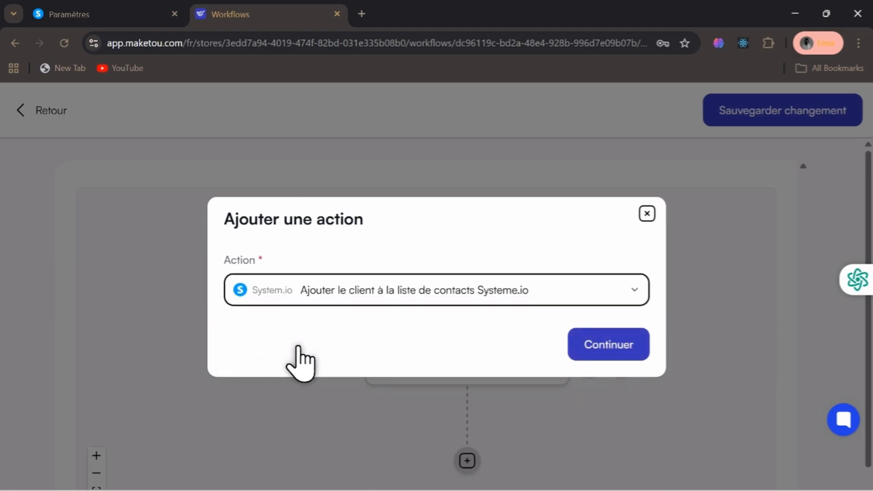
left_click(596, 344)
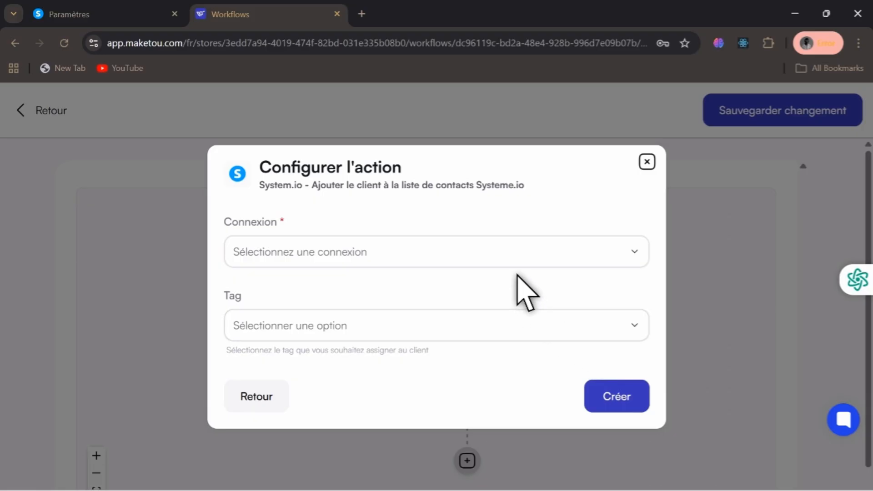
Configure the contact-list action with the connection "Mon intégration (System.io)" and the tag "Tag 1", and create it
left_click(444, 251)
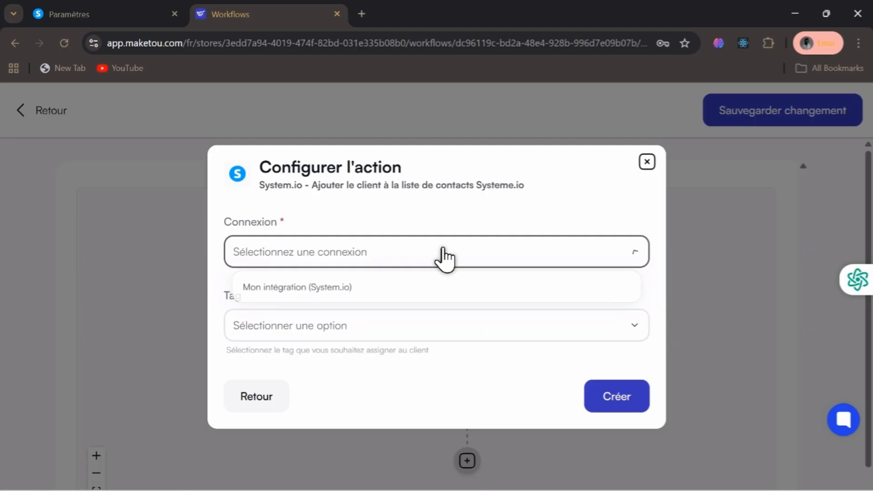
left_click(343, 288)
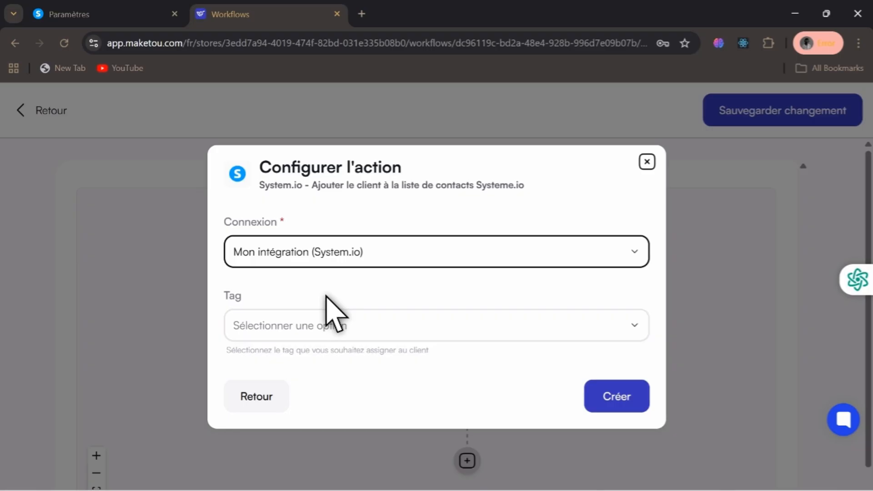
left_click(307, 332)
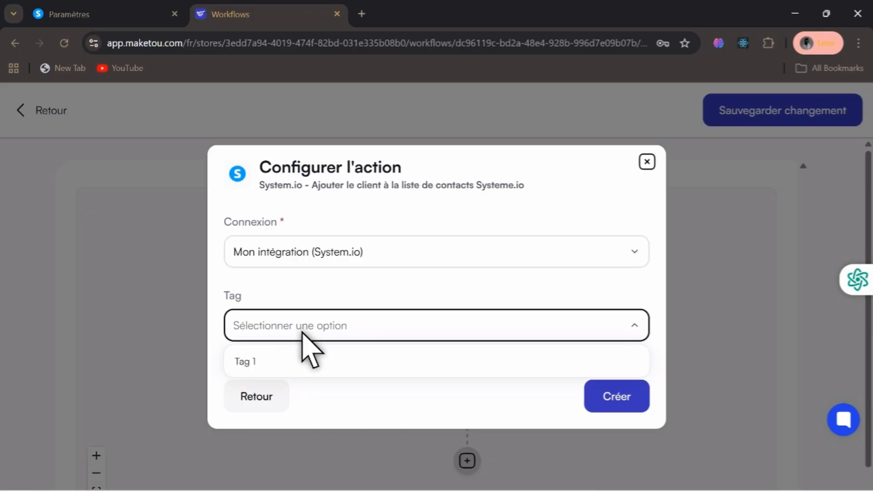
left_click(281, 360)
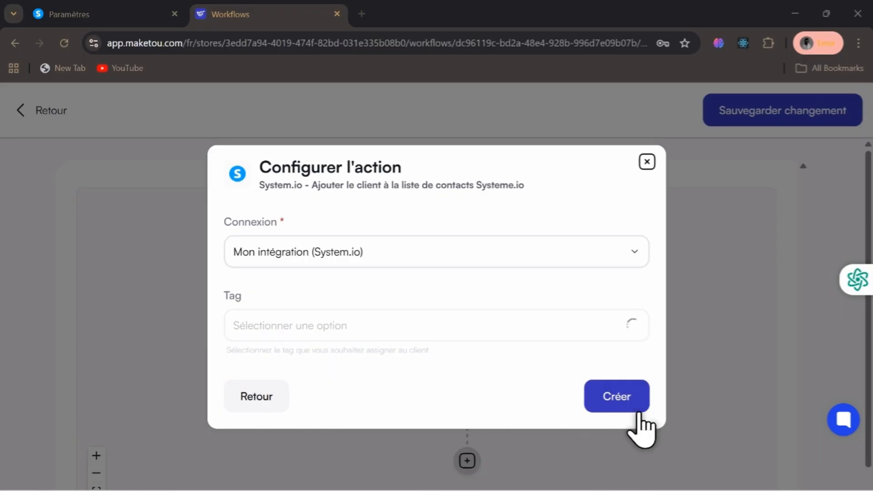
left_click(621, 400)
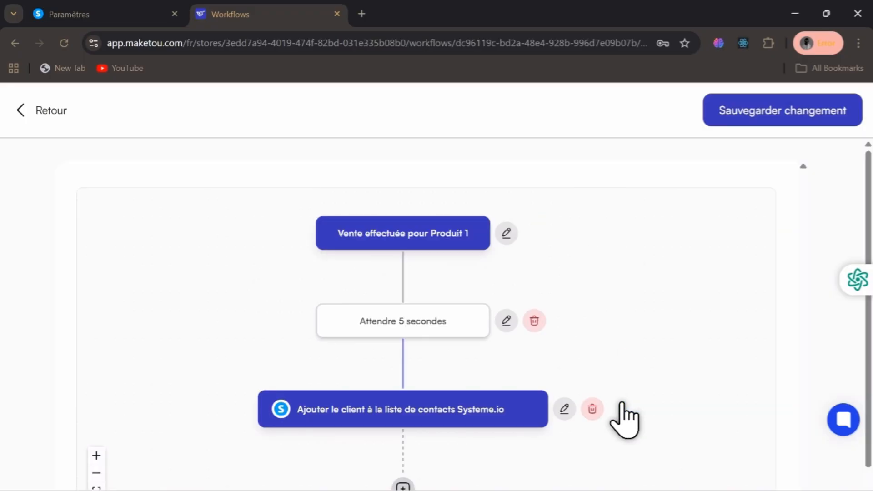
Start another action after the contact-list action, choosing "Inscrire le client dans un cours sur Systeme.io", and proceed to its configuration
left_click_drag(607, 373, 608, 253)
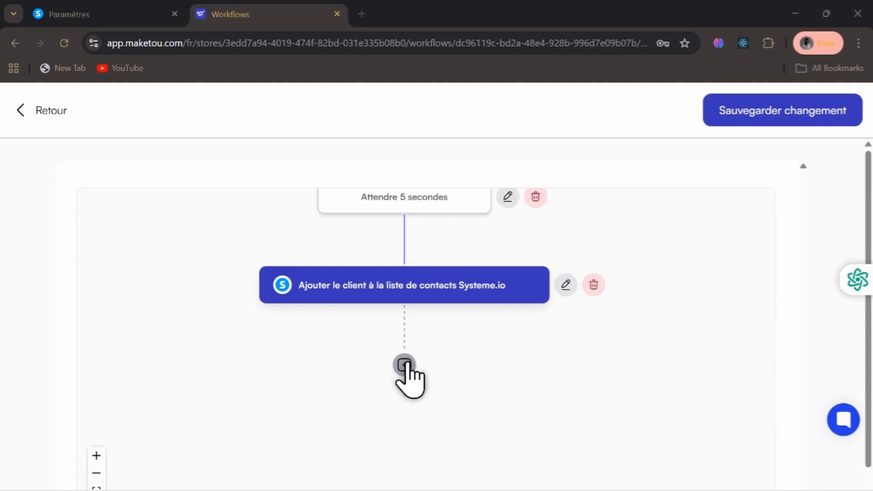
left_click(404, 365)
left_click(370, 313)
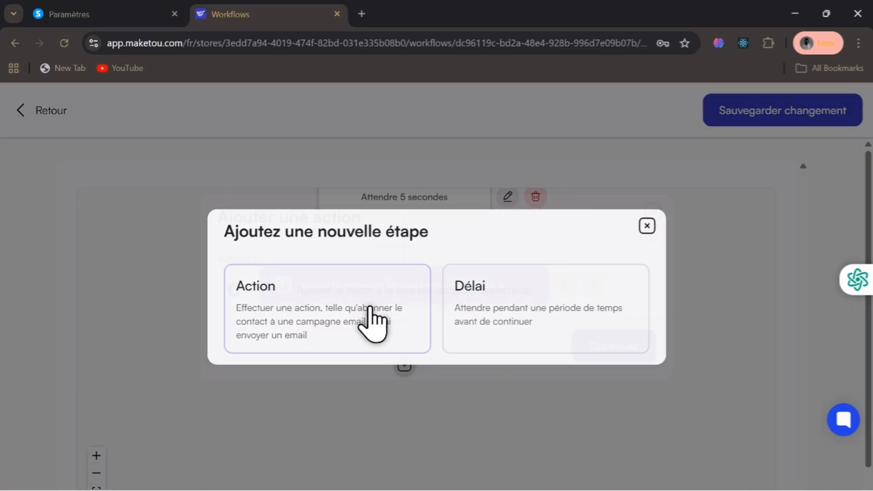
left_click(390, 295)
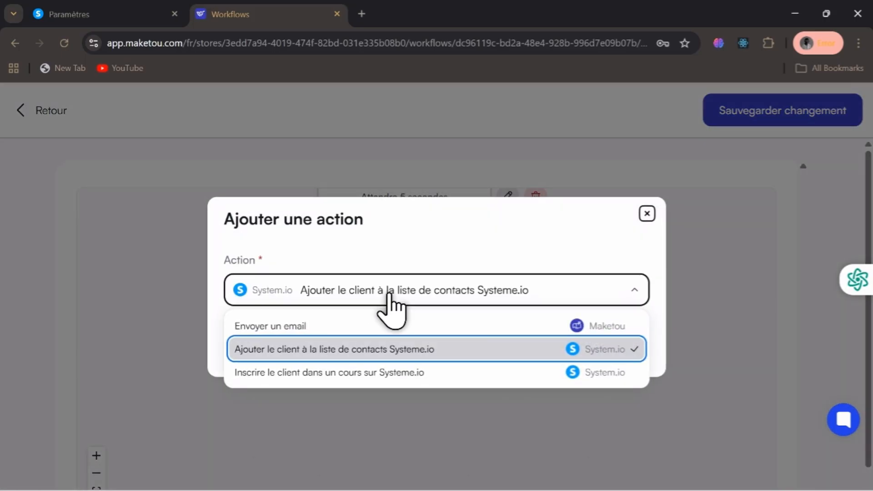
left_click(293, 377)
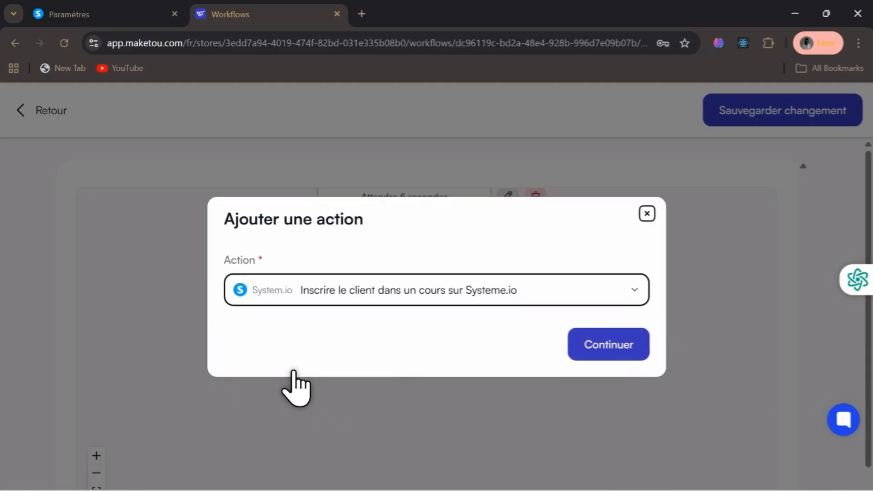
left_click(588, 346)
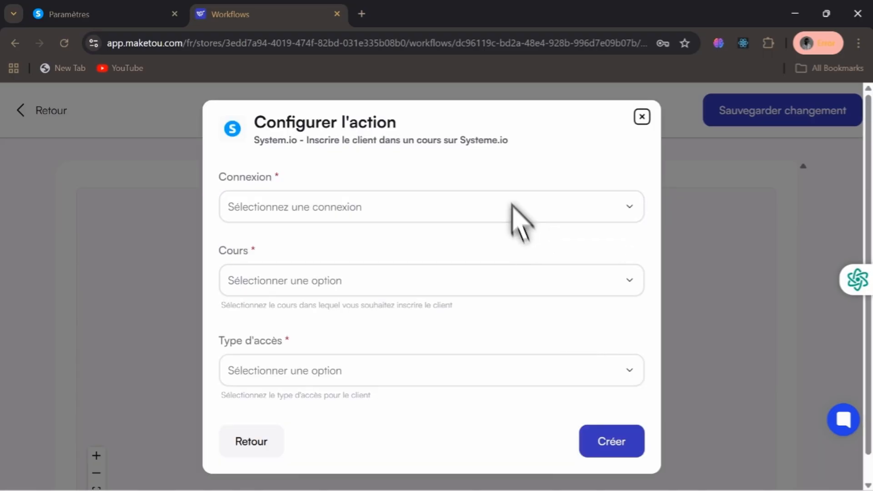
Set the enrolment action's connection to "Mon intégration (System.io)" and its course to "Formation 1"
left_click(375, 205)
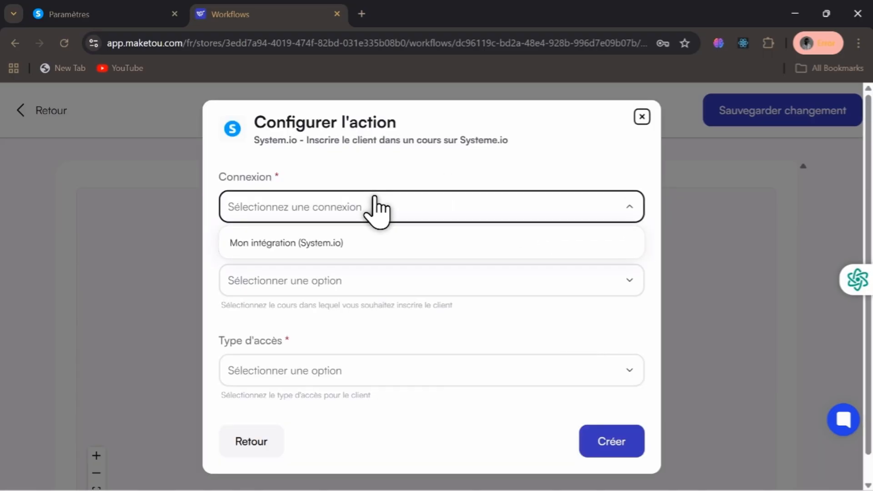
left_click(312, 244)
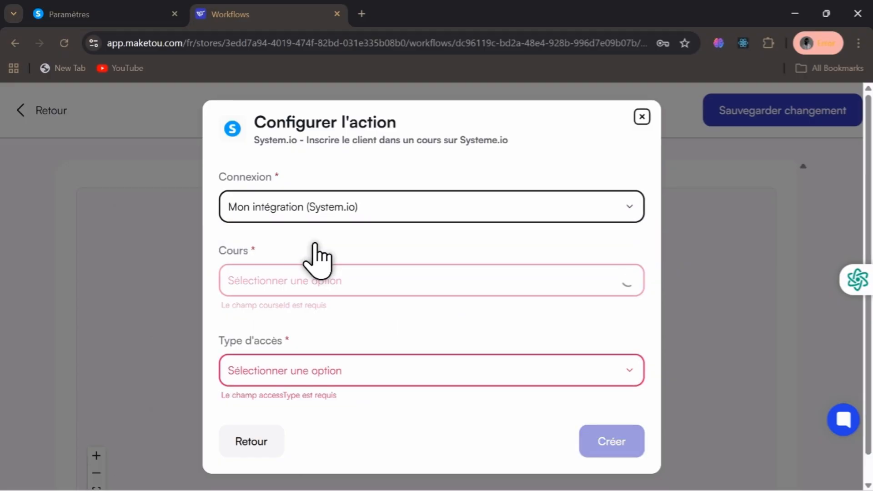
left_click(281, 269)
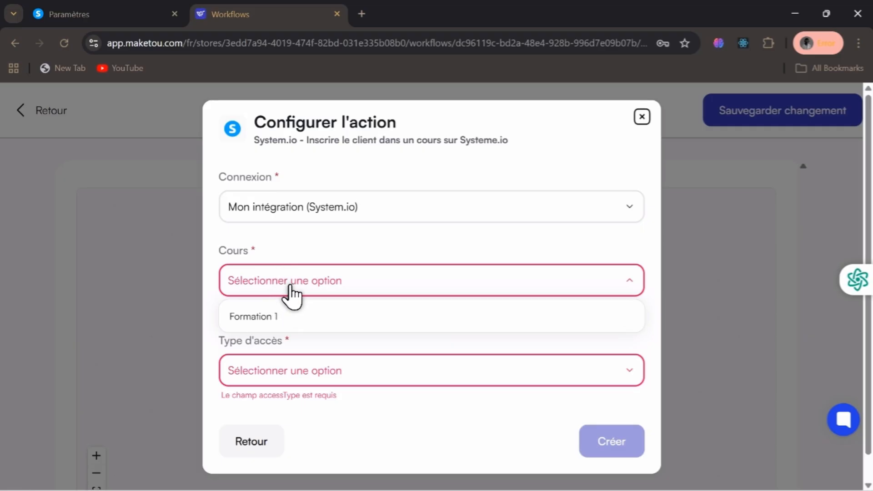
left_click(290, 285)
left_click(286, 286)
left_click(267, 317)
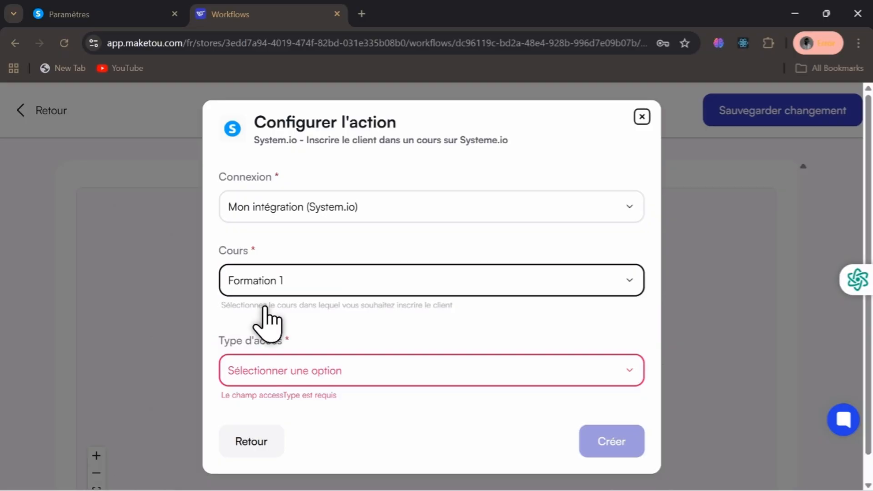
Set the access type to "Accès complet" and create the course enrolment action
scroll(294, 310, "down", 1)
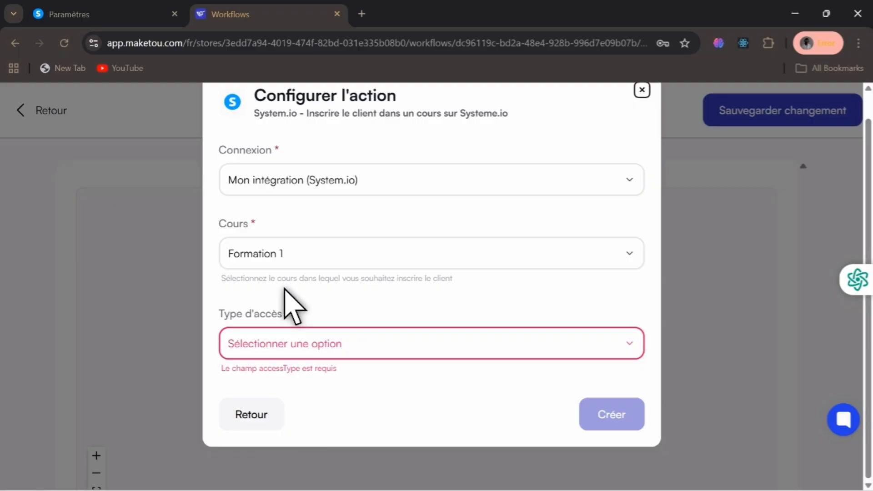
left_click(264, 341)
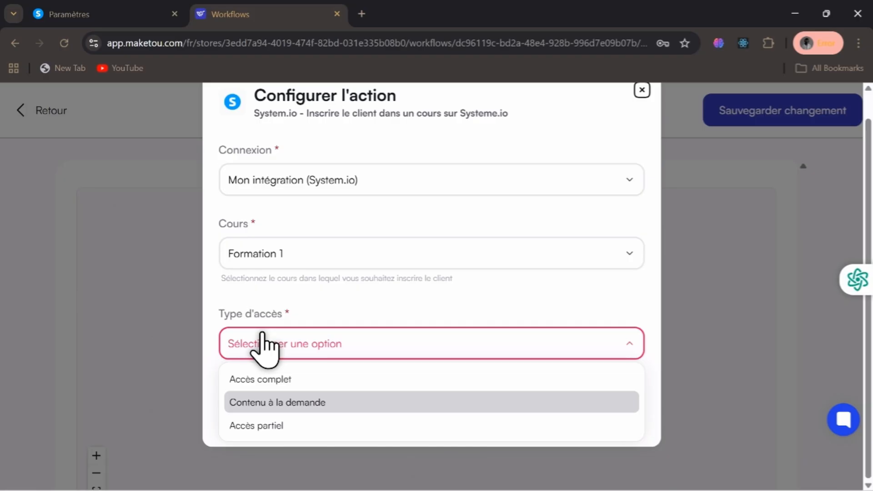
left_click(255, 380)
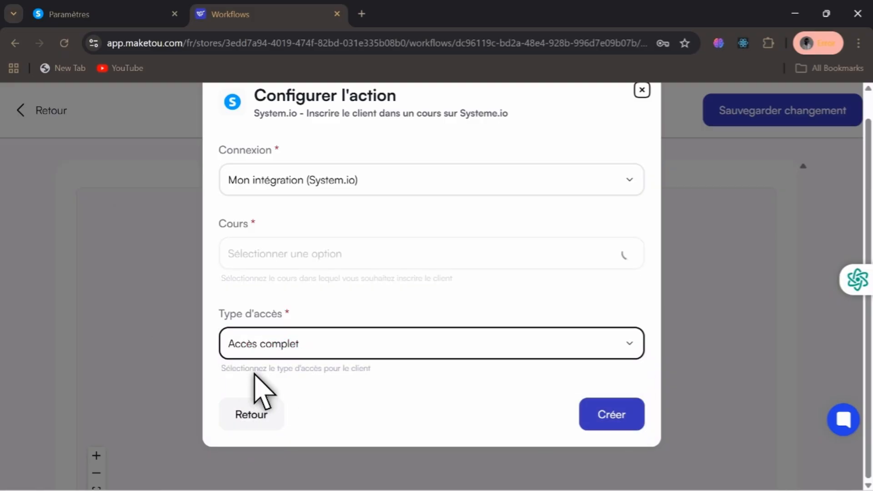
left_click(291, 351)
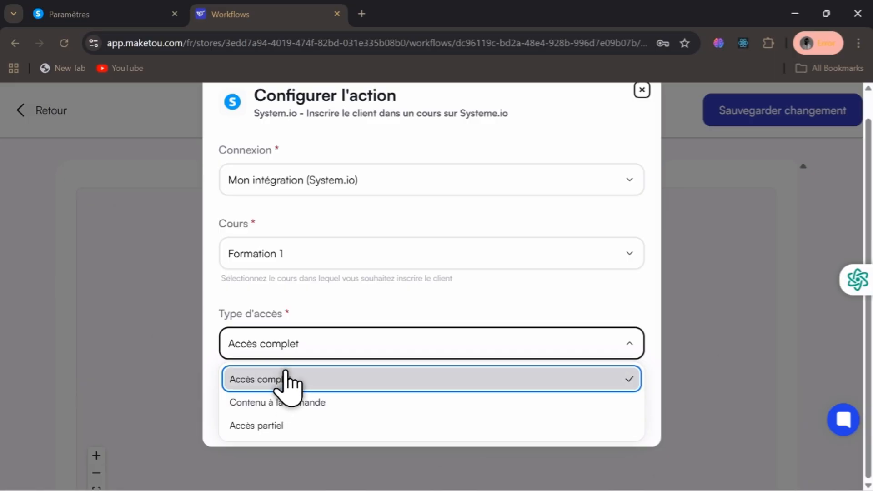
left_click(282, 384)
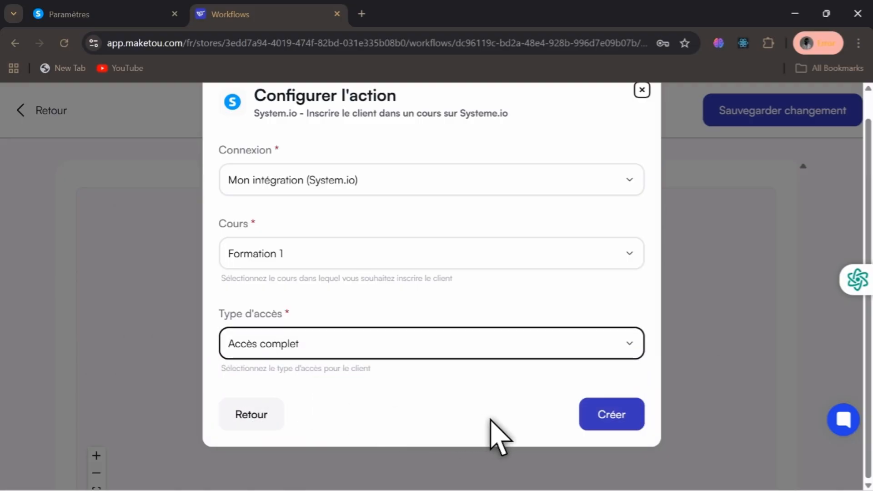
left_click(613, 415)
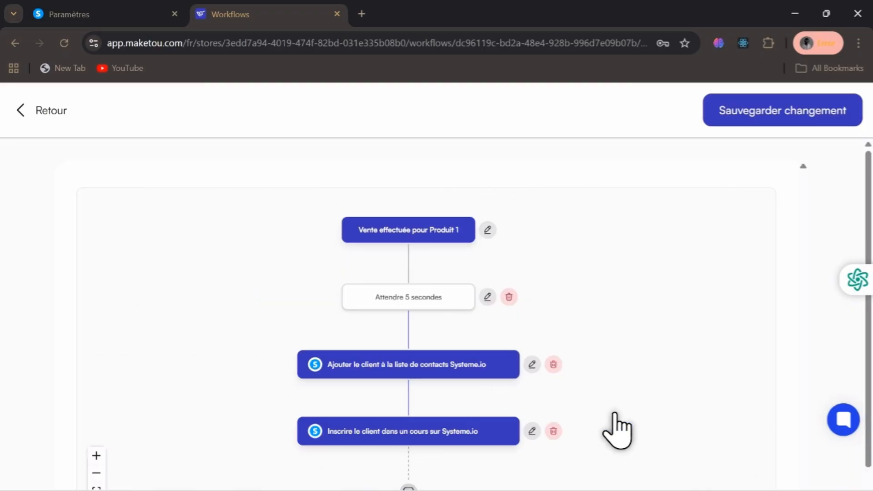